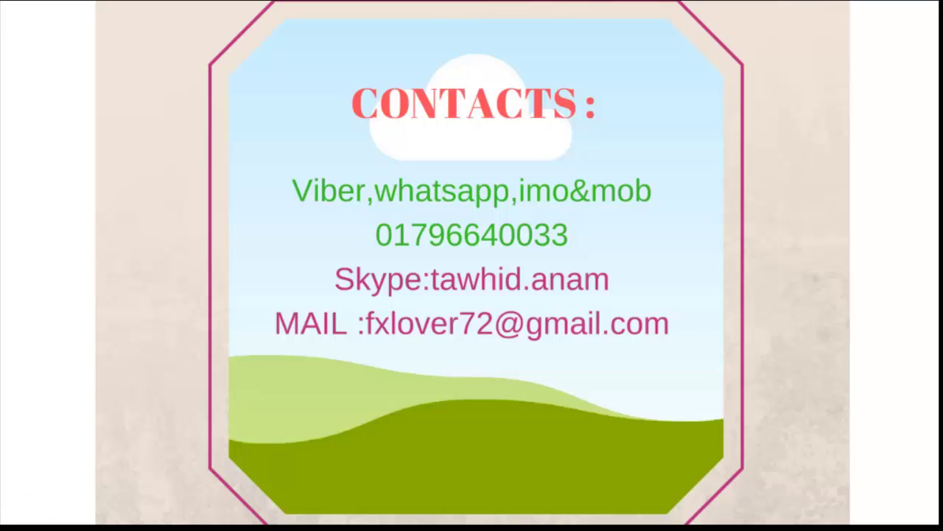
{"action": "key", "text": "Right"}
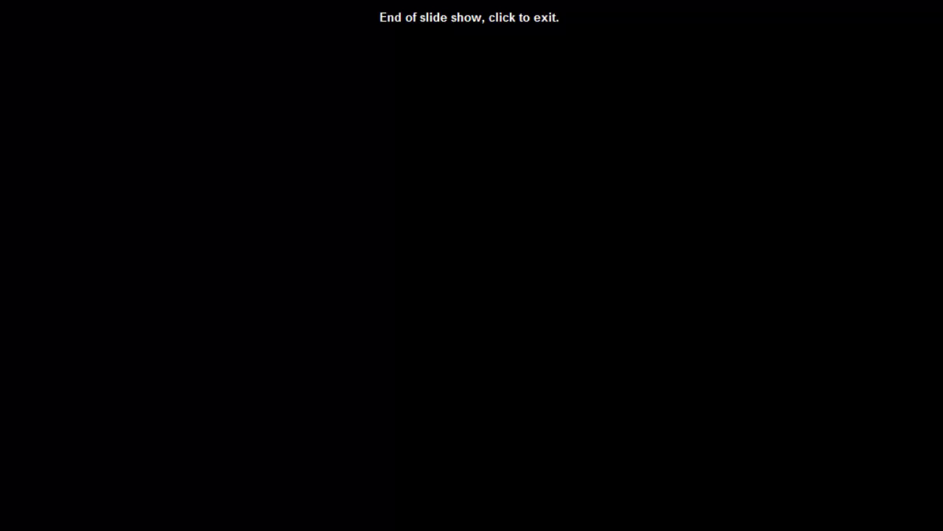
{"action": "key", "text": "Right"}
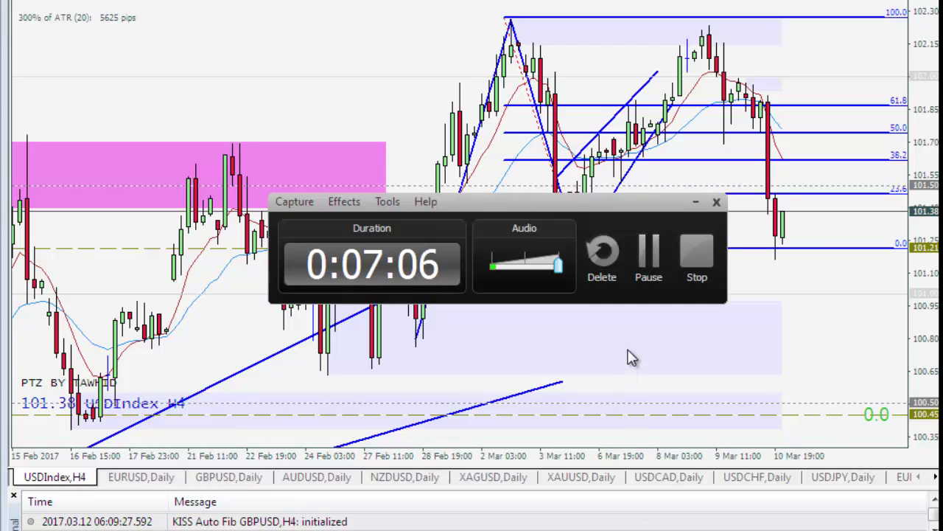
{"action": "left_click", "coordinate": [695, 205]}
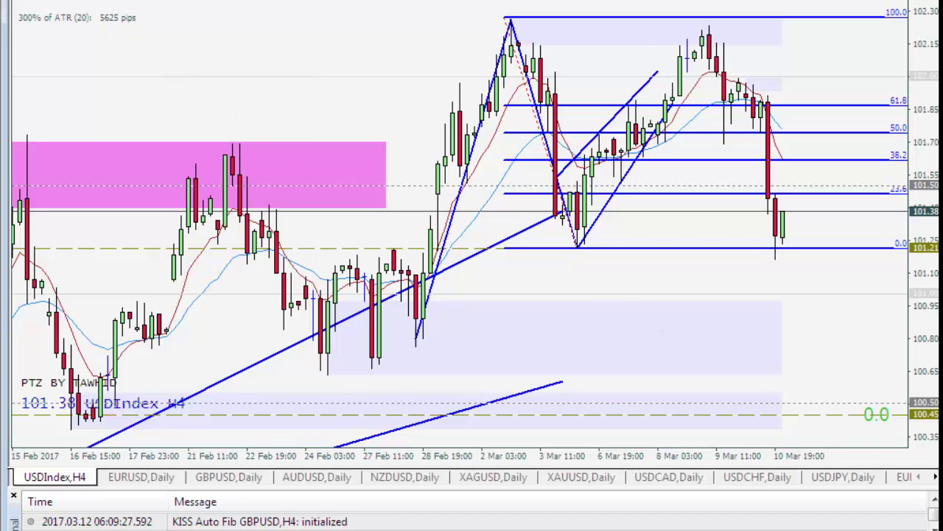
Open a new EURUSD chart and set its background colour to white and its foreground colour to black.
{"action": "key", "text": "alt+f"}
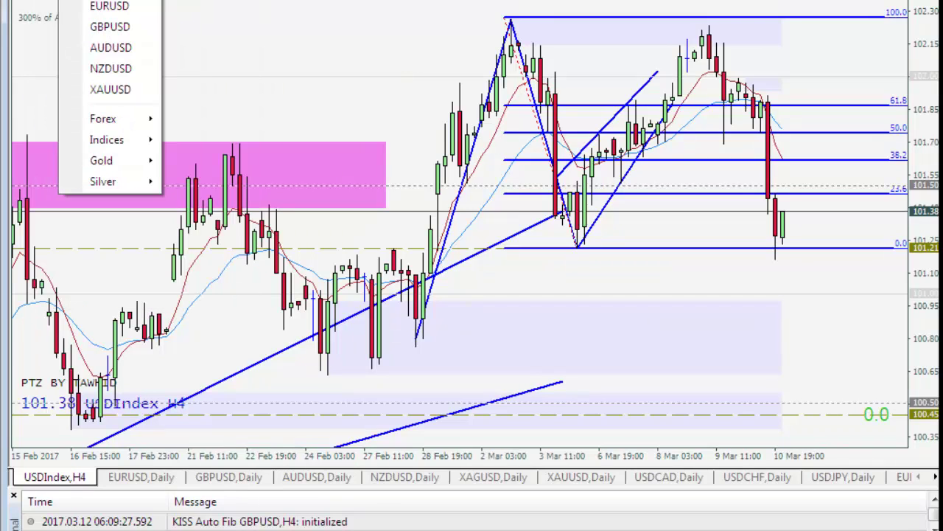
{"action": "left_click", "coordinate": [84, 5]}
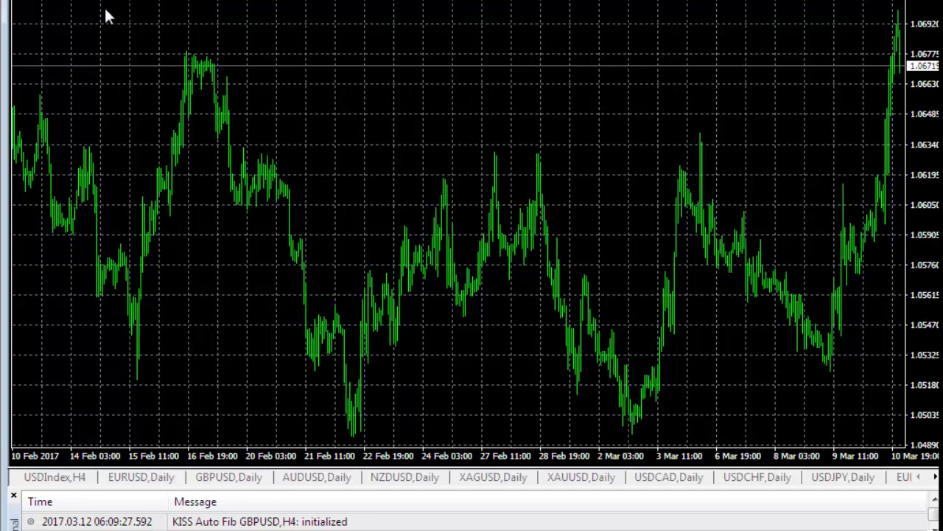
{"action": "right_click", "coordinate": [194, 35]}
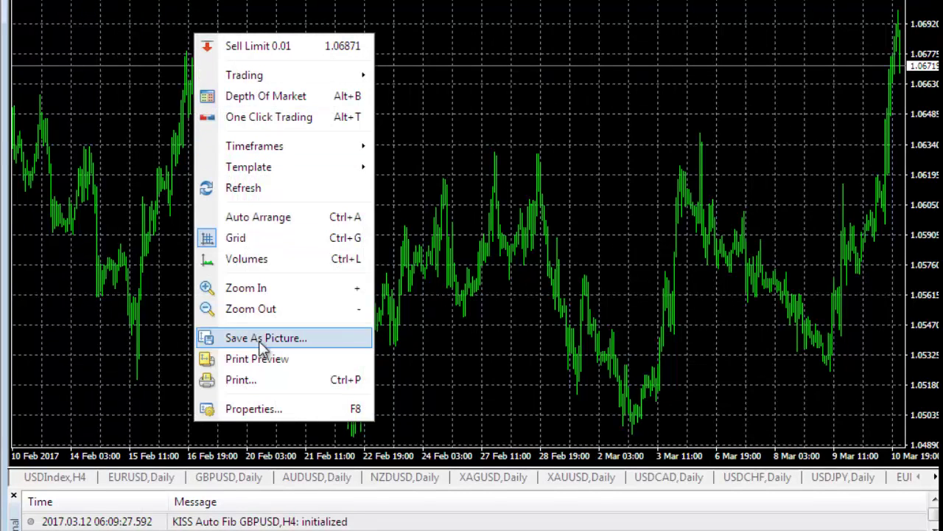
{"action": "left_click", "coordinate": [288, 409]}
{"action": "left_click_drag", "start_coordinate": [362, 90], "coordinate": [234, 20]}
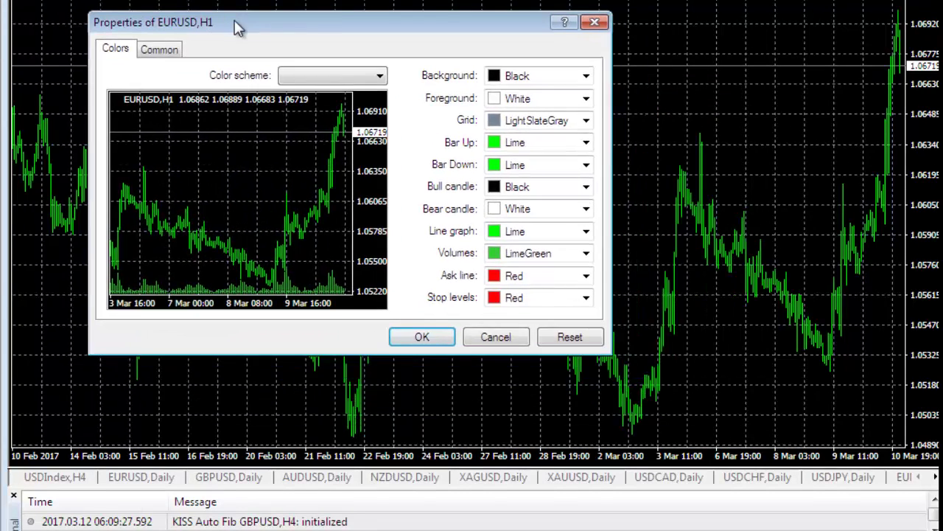
{"action": "left_click", "coordinate": [587, 77]}
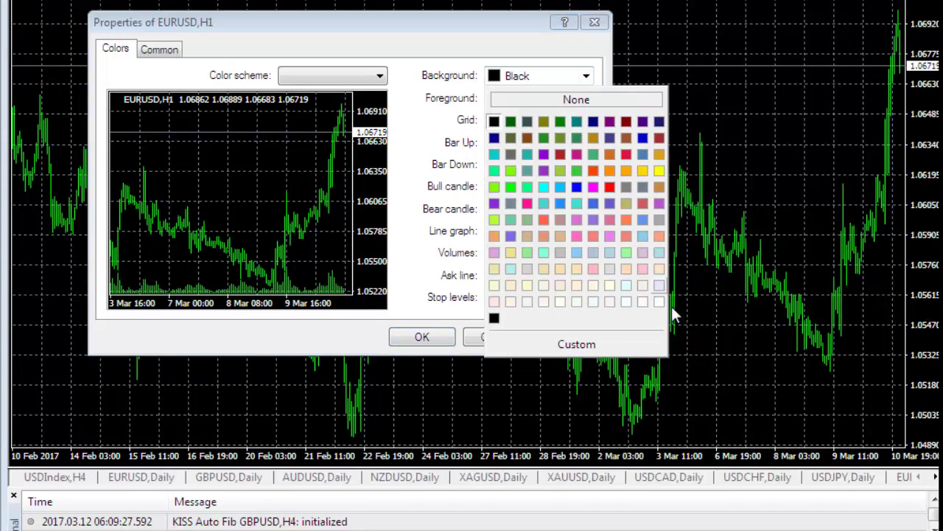
{"action": "left_click", "coordinate": [658, 302]}
{"action": "left_click", "coordinate": [587, 99]}
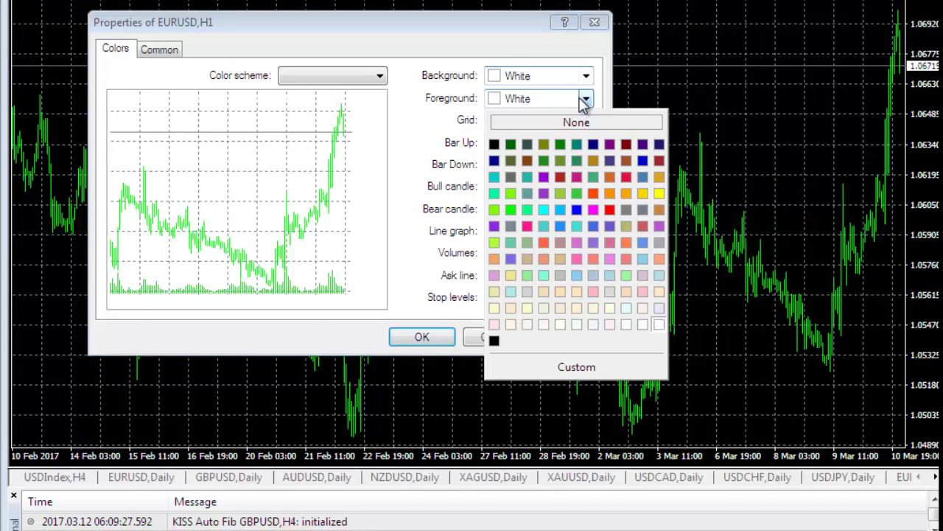
{"action": "left_click", "coordinate": [494, 144]}
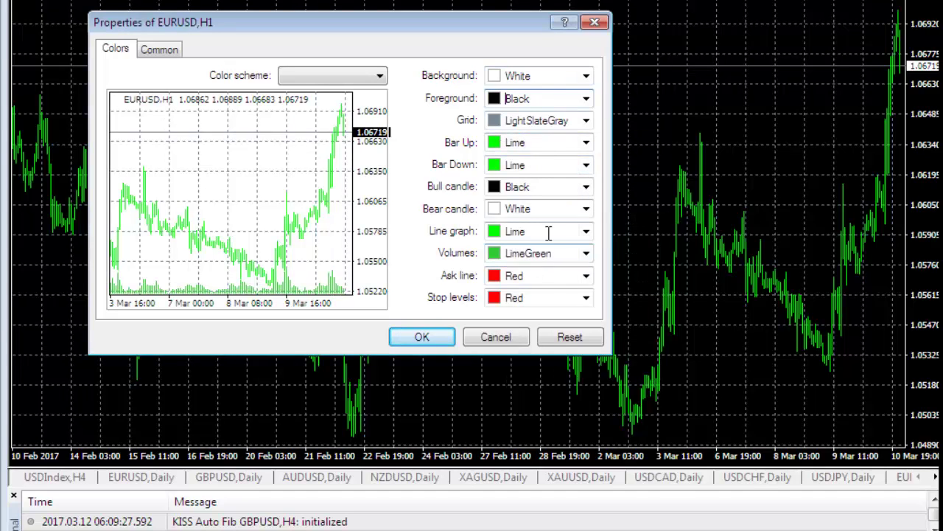
Set the EURUSD chart's line graph colour to None and hide the grid to leave a blank canvas.
{"action": "left_click", "coordinate": [586, 231]}
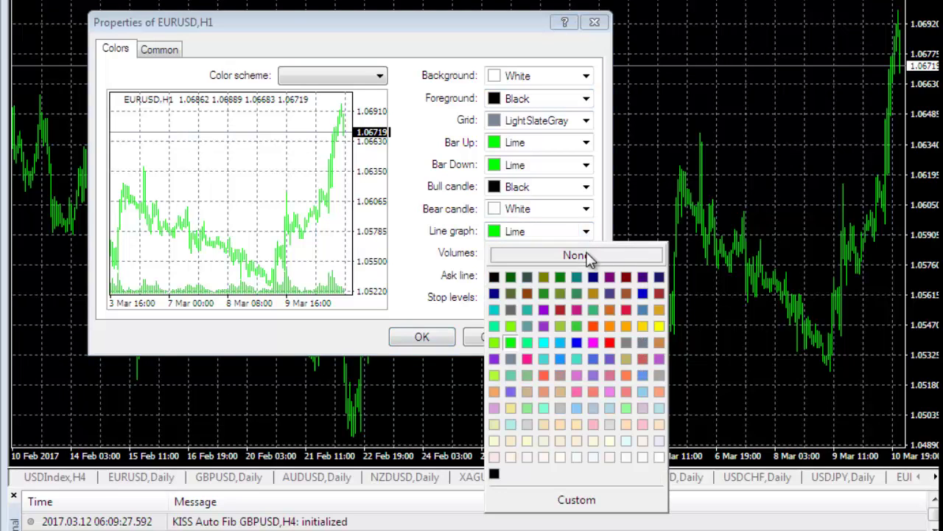
{"action": "left_click", "coordinate": [590, 255]}
{"action": "left_click", "coordinate": [446, 336]}
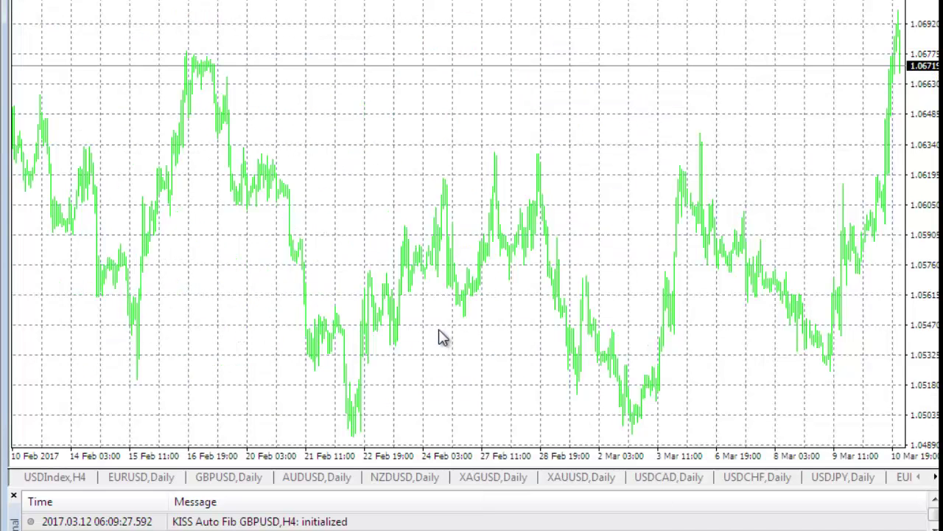
{"action": "right_click", "coordinate": [453, 124]}
{"action": "left_click", "coordinate": [543, 321]}
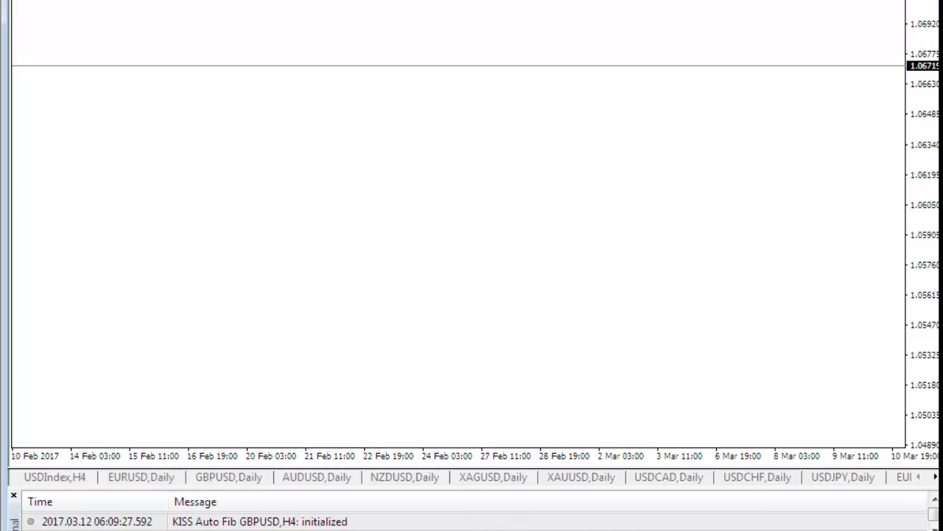
Capture a screen region covering most of the blank chart and draw a small upright red rectangle as a candle body.
{"action": "key", "text": "Print"}
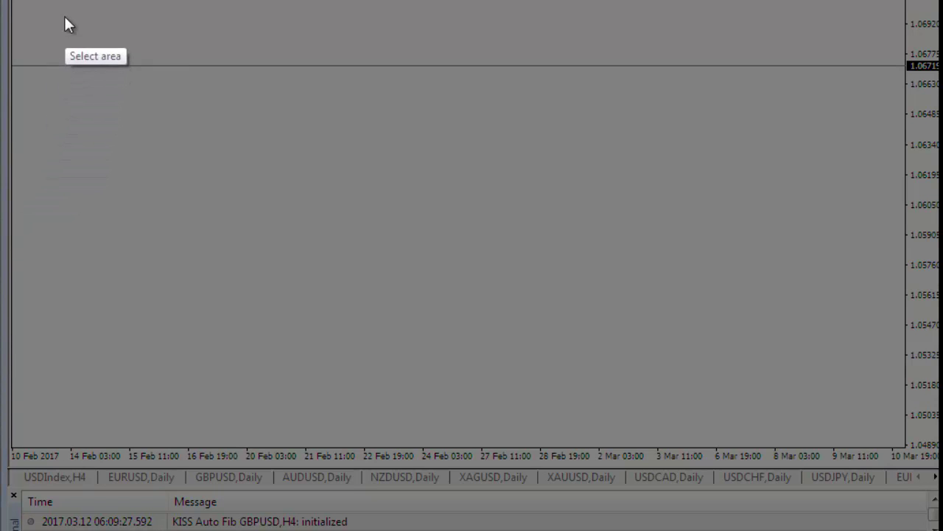
{"action": "left_click_drag", "start_coordinate": [52, 6], "coordinate": [890, 435]}
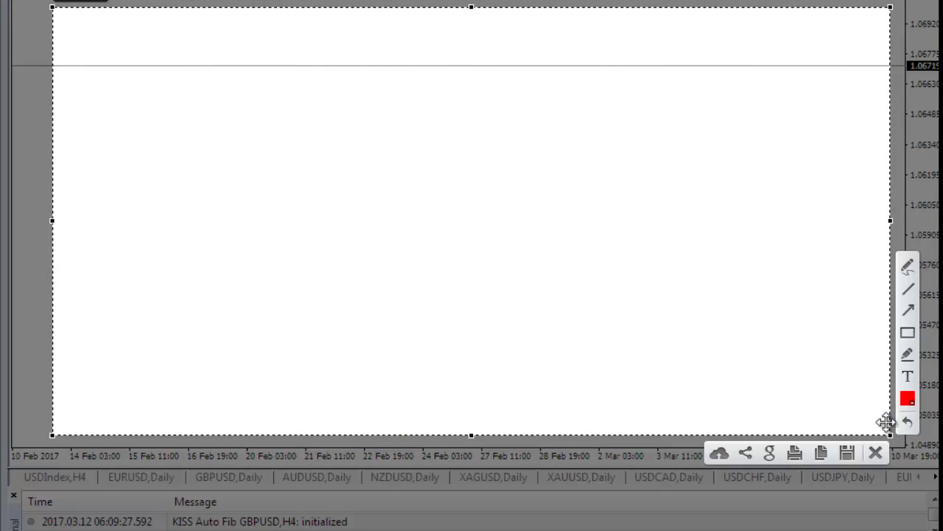
{"action": "left_click", "coordinate": [907, 333]}
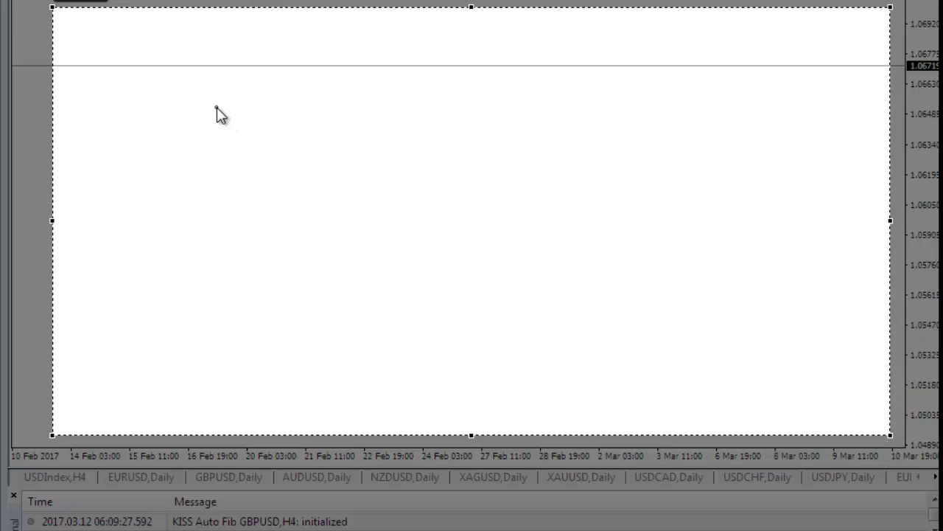
{"action": "left_click_drag", "start_coordinate": [216, 108], "coordinate": [240, 164]}
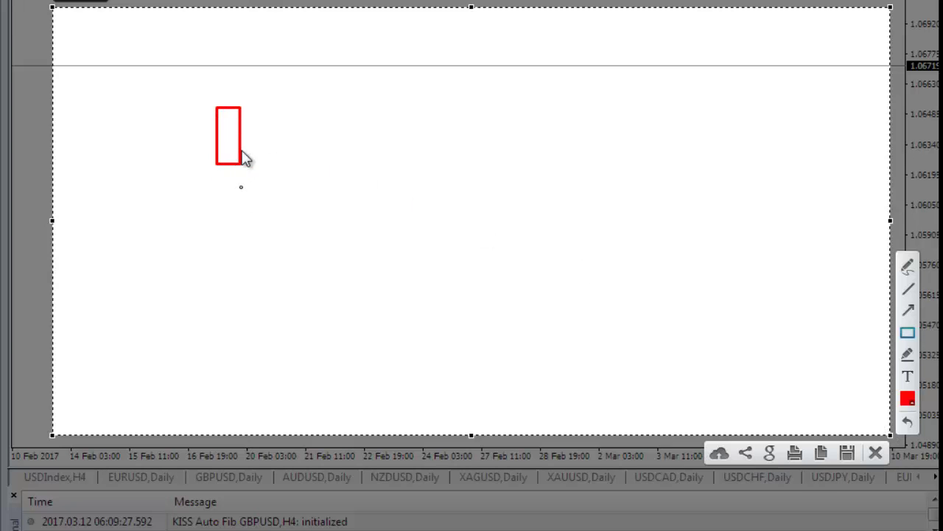
Add short red upper and lower wick lines to the candle and fill its body with red strokes.
{"action": "left_click", "coordinate": [228, 104]}
{"action": "left_click", "coordinate": [909, 292]}
{"action": "left_click_drag", "start_coordinate": [226, 91], "coordinate": [228, 110]}
{"action": "left_click_drag", "start_coordinate": [228, 165], "coordinate": [227, 184]}
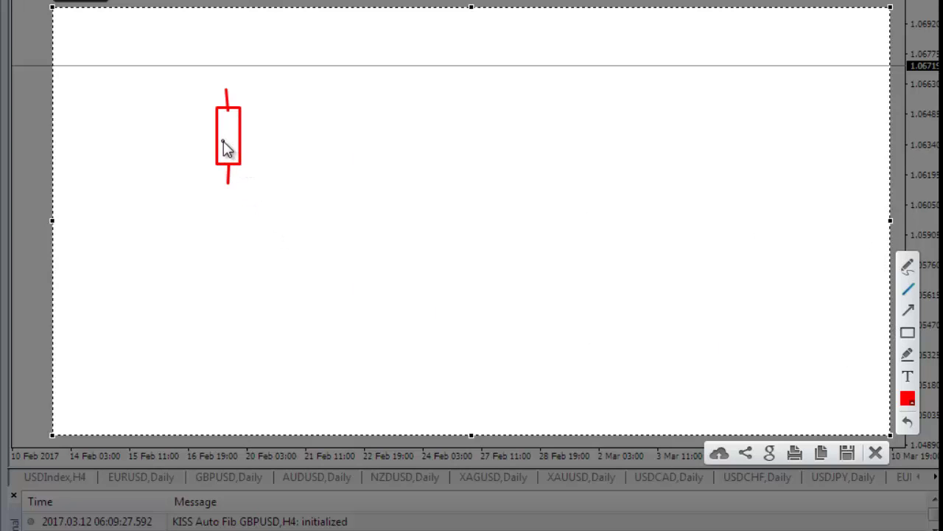
{"action": "mouse_move", "coordinate": [221, 136]}
{"action": "left_mouse_down"}
{"action": "mouse_move", "coordinate": [229, 121]}
{"action": "mouse_move", "coordinate": [238, 127]}
{"action": "mouse_move", "coordinate": [239, 111]}
{"action": "left_mouse_up"}
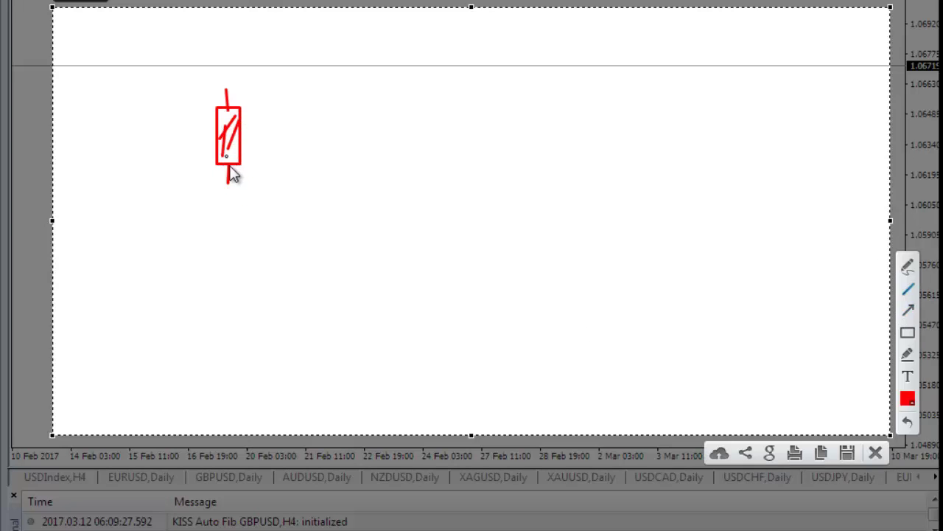
{"action": "mouse_move", "coordinate": [230, 151]}
{"action": "left_mouse_down"}
{"action": "mouse_move", "coordinate": [235, 129]}
{"action": "mouse_move", "coordinate": [224, 151]}
{"action": "mouse_move", "coordinate": [236, 171]}
{"action": "left_mouse_up"}
{"action": "left_click", "coordinate": [914, 336]}
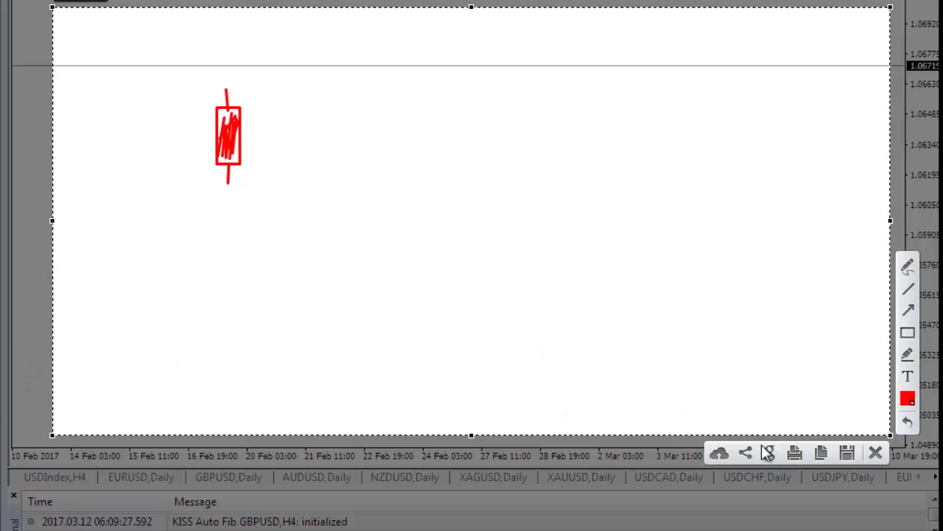
Sketch a yellow highlighter price path with a flat base, rally, peak and stepped decline, and underline its base and its low.
{"action": "left_click", "coordinate": [908, 355]}
{"action": "mouse_move", "coordinate": [214, 308]}
{"action": "left_mouse_down"}
{"action": "mouse_move", "coordinate": [312, 306]}
{"action": "mouse_move", "coordinate": [317, 326]}
{"action": "mouse_move", "coordinate": [438, 319]}
{"action": "mouse_move", "coordinate": [488, 301]}
{"action": "mouse_move", "coordinate": [497, 207]}
{"action": "mouse_move", "coordinate": [453, 227]}
{"action": "mouse_move", "coordinate": [483, 179]}
{"action": "mouse_move", "coordinate": [503, 184]}
{"action": "mouse_move", "coordinate": [598, 69]}
{"action": "mouse_move", "coordinate": [657, 66]}
{"action": "mouse_move", "coordinate": [696, 35]}
{"action": "mouse_move", "coordinate": [726, 156]}
{"action": "mouse_move", "coordinate": [750, 160]}
{"action": "mouse_move", "coordinate": [770, 137]}
{"action": "mouse_move", "coordinate": [779, 177]}
{"action": "mouse_move", "coordinate": [800, 153]}
{"action": "mouse_move", "coordinate": [806, 233]}
{"action": "mouse_move", "coordinate": [836, 233]}
{"action": "mouse_move", "coordinate": [853, 289]}
{"action": "left_mouse_up"}
{"action": "left_click_drag", "start_coordinate": [774, 318], "coordinate": [860, 301]}
{"action": "left_click_drag", "start_coordinate": [761, 348], "coordinate": [864, 333]}
{"action": "mouse_move", "coordinate": [225, 355]}
{"action": "left_mouse_down"}
{"action": "mouse_move", "coordinate": [261, 362]}
{"action": "mouse_move", "coordinate": [509, 371]}
{"action": "left_mouse_up"}
Highlight the rally, the peak zone, the pullback zone and the straight drop on the price sketch, and discard the capture.
{"action": "left_click_drag", "start_coordinate": [483, 288], "coordinate": [560, 129]}
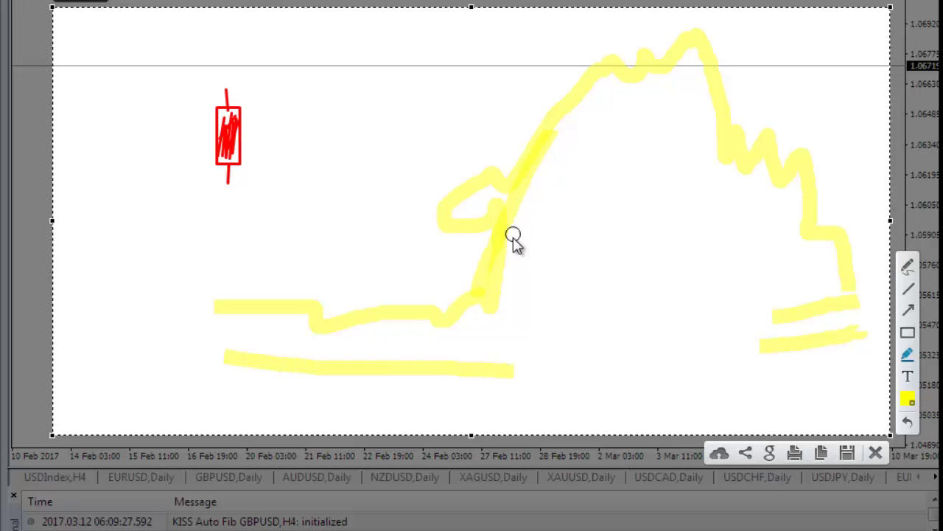
{"action": "mouse_move", "coordinate": [601, 38]}
{"action": "left_mouse_down"}
{"action": "mouse_move", "coordinate": [602, 71]}
{"action": "mouse_move", "coordinate": [637, 87]}
{"action": "mouse_move", "coordinate": [730, 70]}
{"action": "left_mouse_up"}
{"action": "mouse_move", "coordinate": [743, 153]}
{"action": "left_mouse_down"}
{"action": "mouse_move", "coordinate": [715, 135]}
{"action": "mouse_move", "coordinate": [794, 118]}
{"action": "mouse_move", "coordinate": [819, 138]}
{"action": "mouse_move", "coordinate": [825, 159]}
{"action": "mouse_move", "coordinate": [706, 175]}
{"action": "left_mouse_up"}
{"action": "left_click_drag", "start_coordinate": [721, 79], "coordinate": [833, 346]}
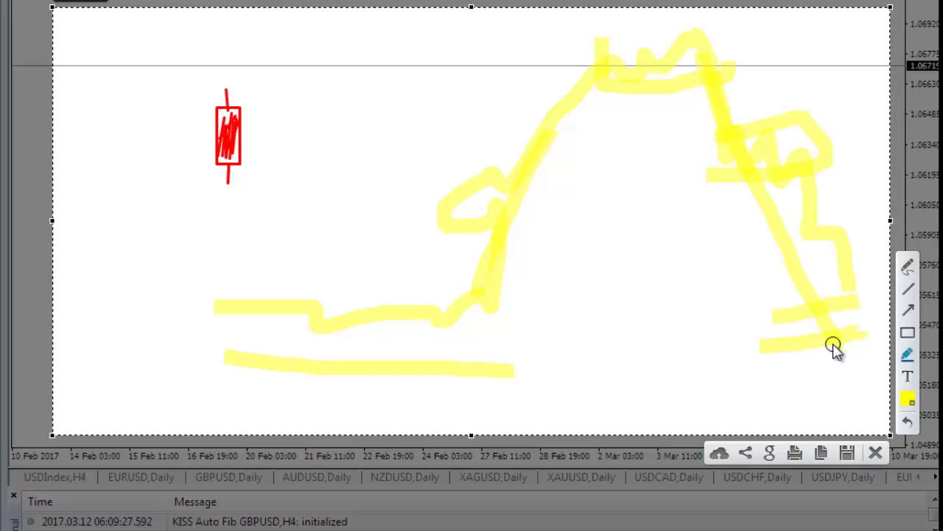
{"action": "left_click", "coordinate": [876, 455]}
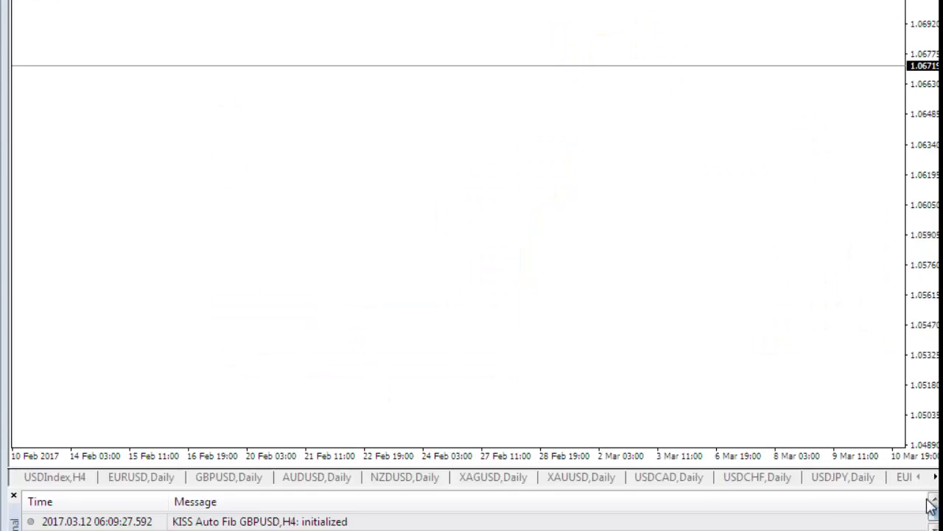
Review the USDIndex H4 chart and the recent candles on the EURUSD daily chart.
{"action": "left_click", "coordinate": [47, 478]}
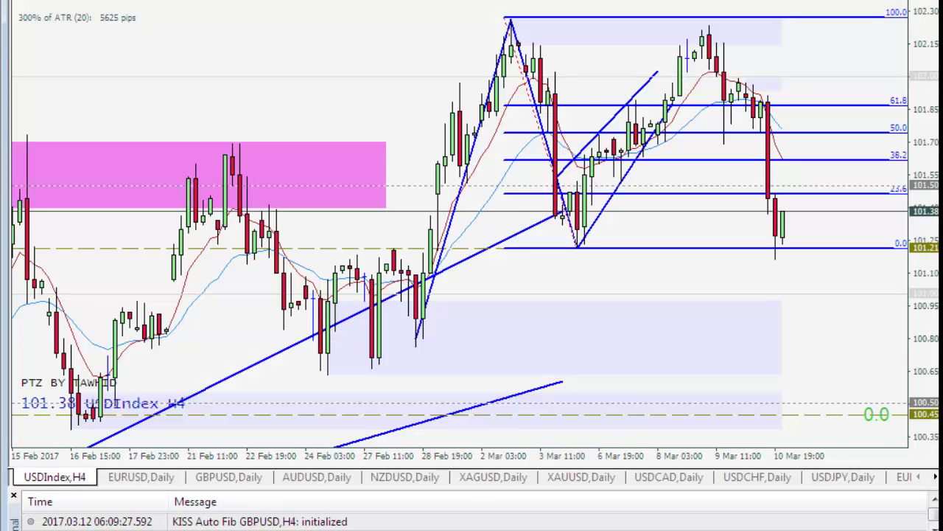
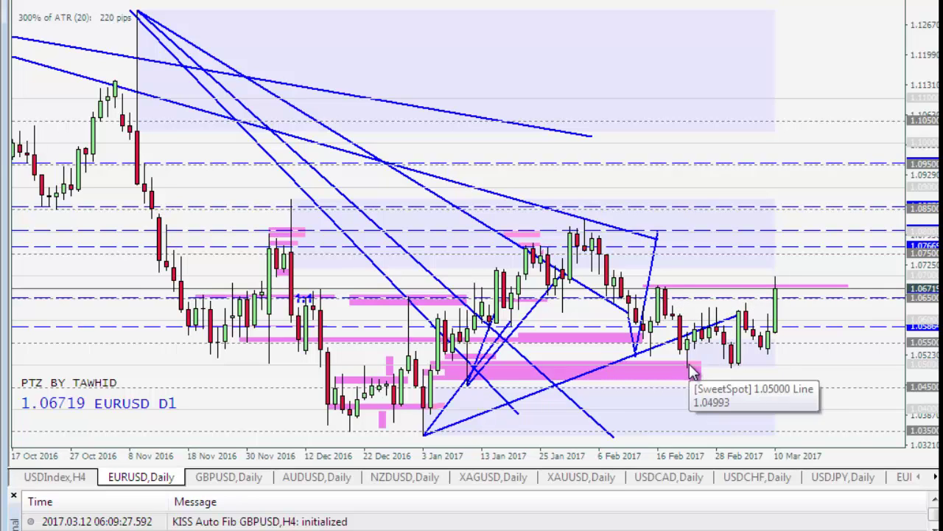
{"action": "mouse_move", "coordinate": [777, 295]}
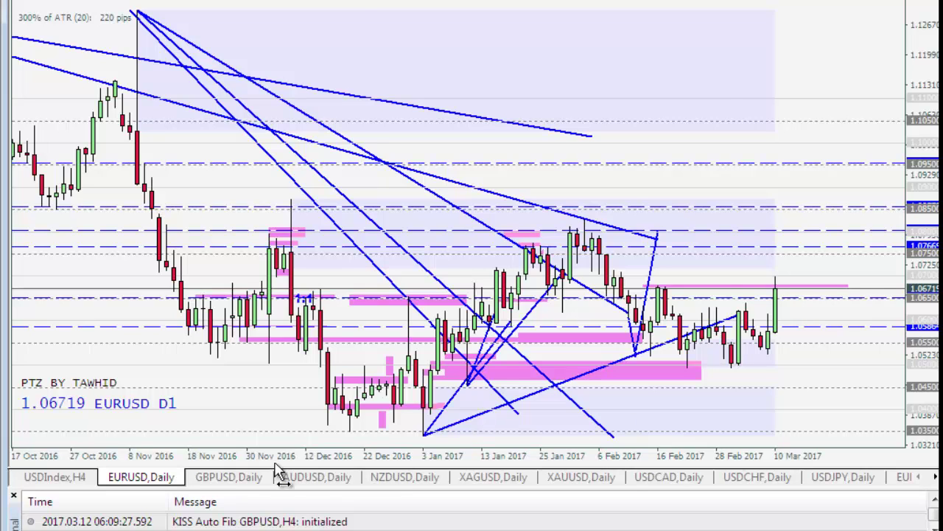
On the GBPUSD daily chart, draw a thin horizontal zone around 1.2100 from early January 2017 to beyond the latest candle.
{"action": "left_click", "coordinate": [249, 479]}
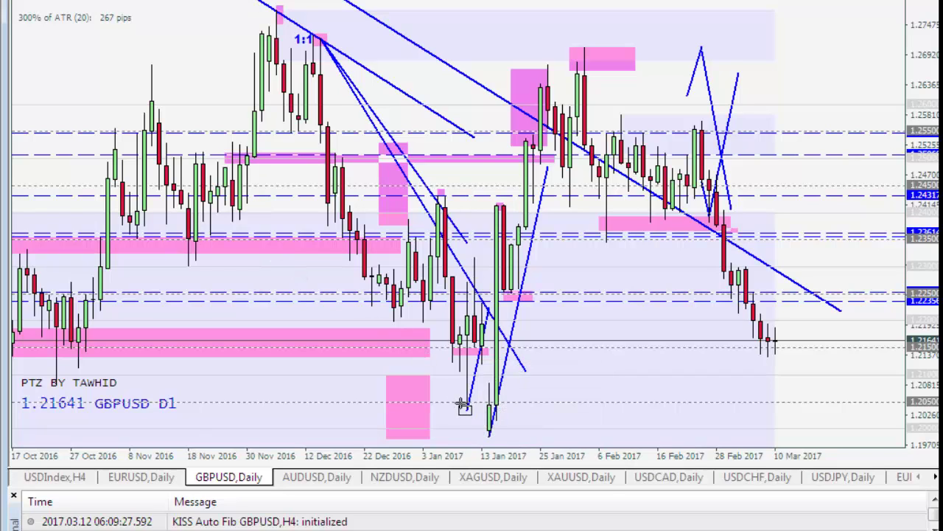
{"action": "mouse_move", "coordinate": [460, 371]}
{"action": "left_mouse_down"}
{"action": "mouse_move", "coordinate": [685, 391]}
{"action": "mouse_move", "coordinate": [855, 381]}
{"action": "left_mouse_up"}
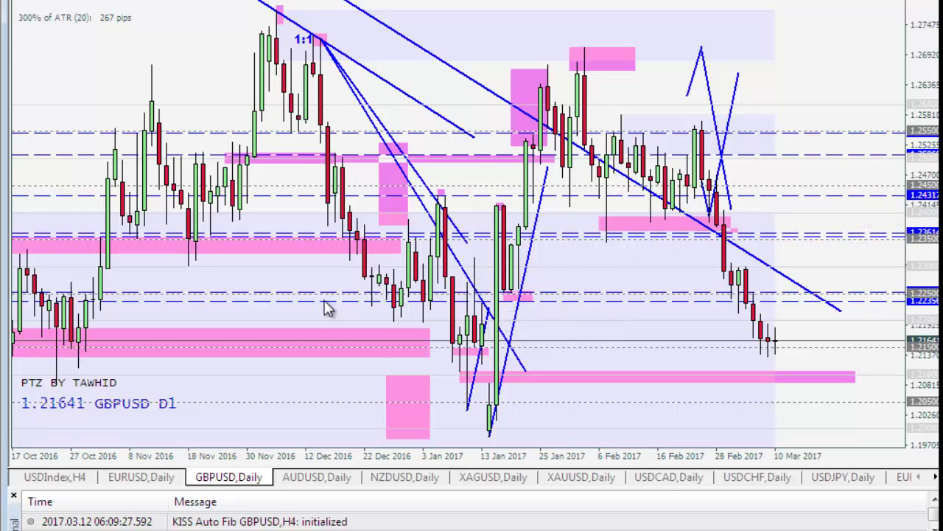
Examine the GBPUSD daily price history back to April 2016 and return to the latest candles.
{"action": "scroll", "coordinate": [380, 294], "scroll_direction": "left", "scroll_amount": 5}
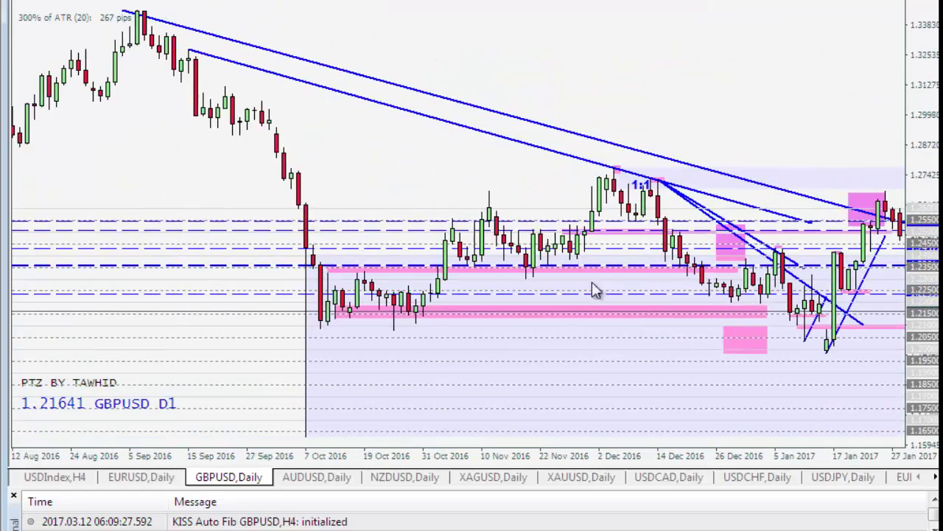
{"action": "scroll", "coordinate": [516, 291], "scroll_direction": "left", "scroll_amount": 3}
{"action": "scroll", "coordinate": [438, 236], "scroll_direction": "left", "scroll_amount": 4}
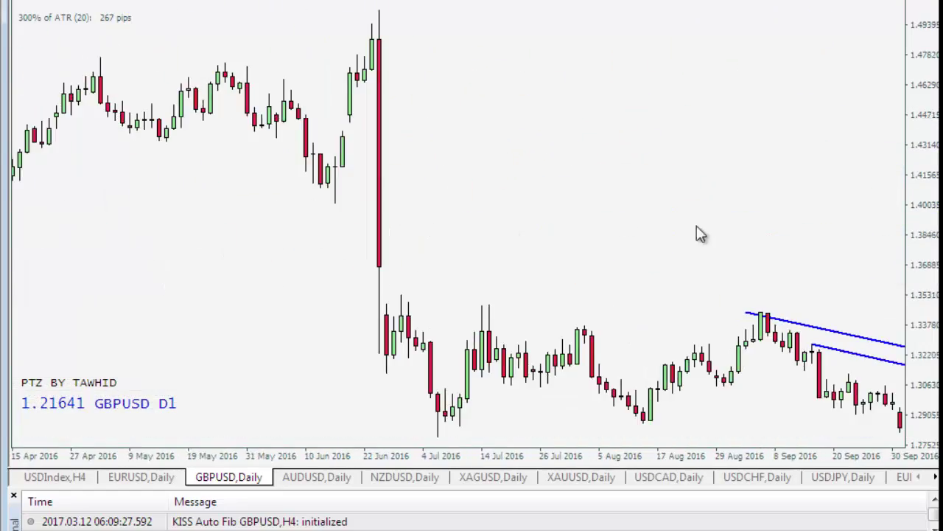
{"action": "scroll", "coordinate": [38, 179], "scroll_direction": "right", "scroll_amount": 8}
{"action": "left_click_drag", "start_coordinate": [403, 183], "coordinate": [161, 188]}
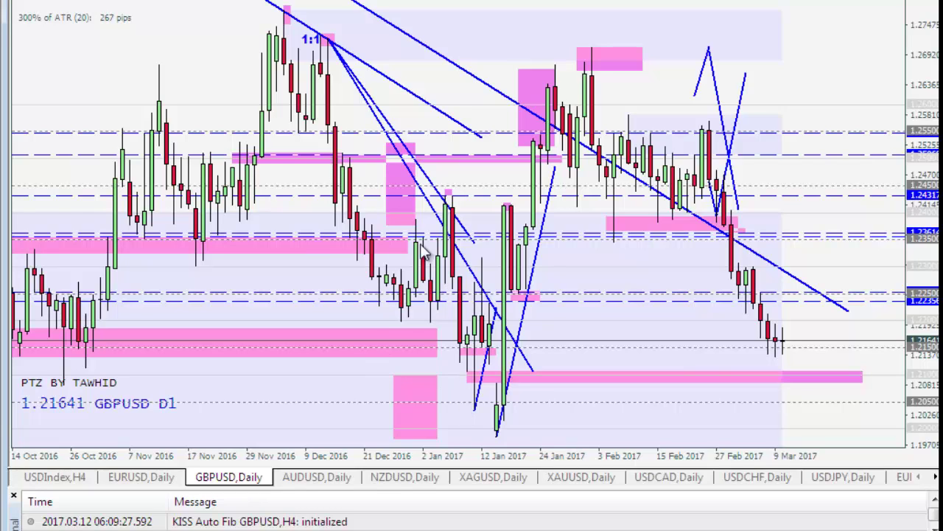
On the USDIndex daily chart, draw a wide rectangular zone from about 101.7 down to 98.3, reaching past the latest candle.
{"action": "left_click", "coordinate": [934, 478]}
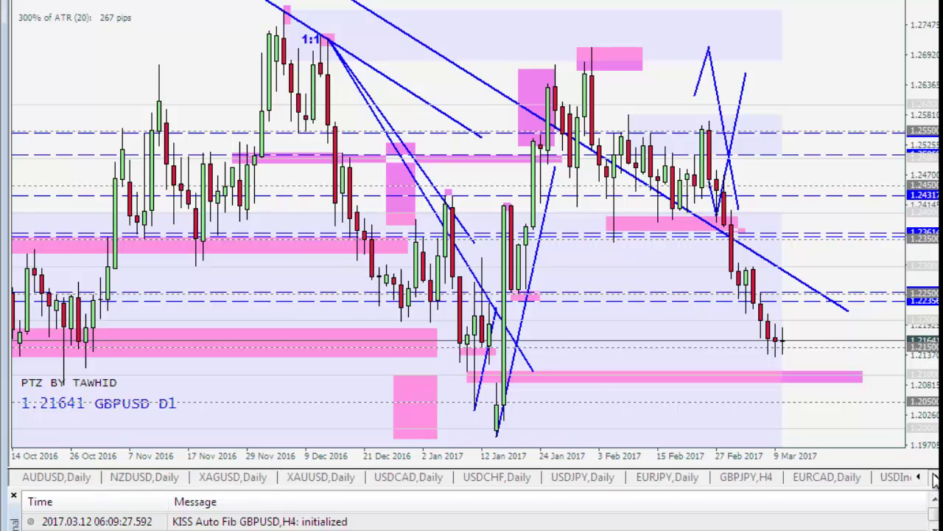
{"action": "left_click_drag", "start_coordinate": [934, 478], "coordinate": [934, 478]}
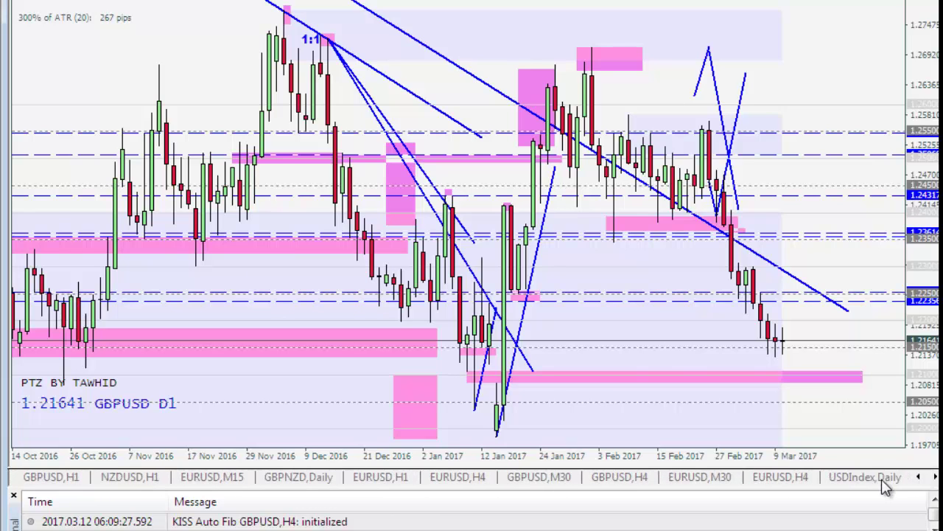
{"action": "left_click", "coordinate": [872, 479]}
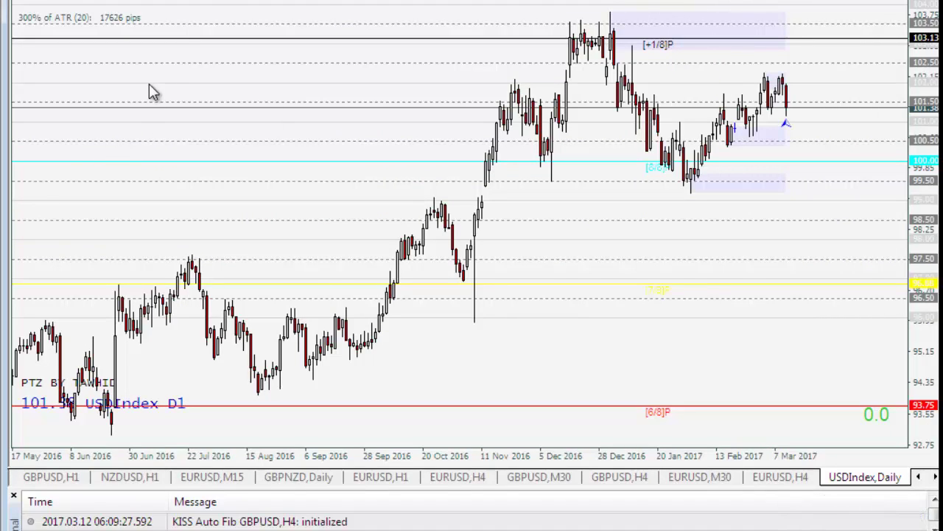
{"action": "mouse_move", "coordinate": [145, 97]}
{"action": "left_mouse_down"}
{"action": "mouse_move", "coordinate": [246, 219]}
{"action": "mouse_move", "coordinate": [900, 227]}
{"action": "left_mouse_up"}
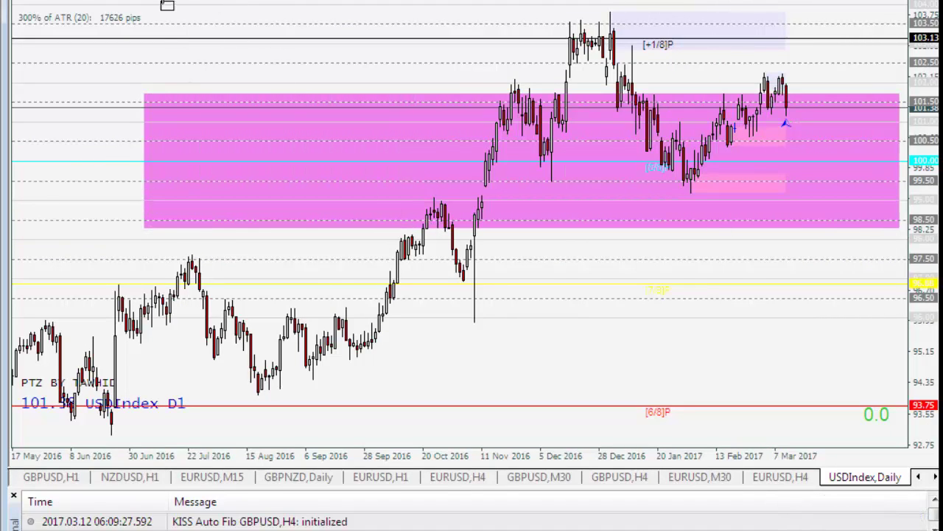
On the USDIndex daily chart, draw two crossing trendlines, a rectangle from about 97.1 to 94.4 and a Fibonacci retracement, and remove all drawings.
{"action": "mouse_move", "coordinate": [171, 12]}
{"action": "left_mouse_down"}
{"action": "mouse_move", "coordinate": [459, 375]}
{"action": "mouse_move", "coordinate": [455, 366]}
{"action": "left_mouse_up"}
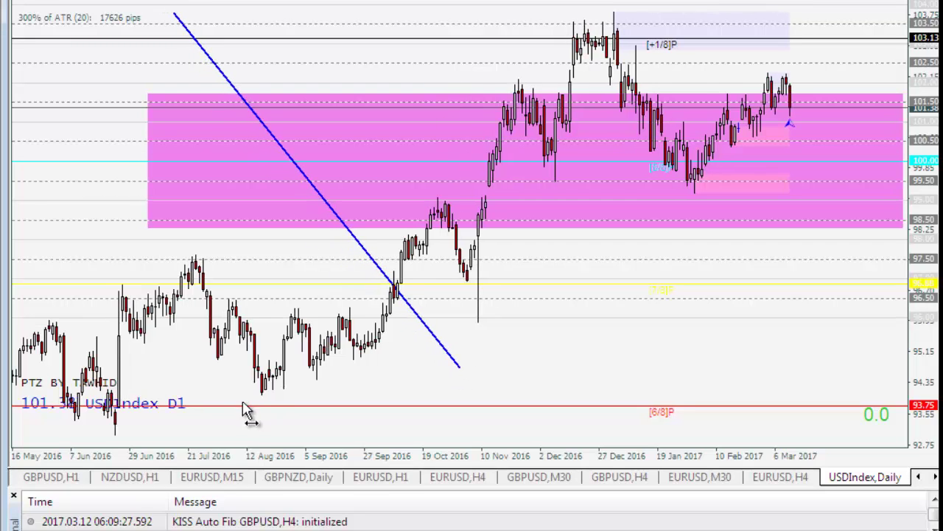
{"action": "left_click_drag", "start_coordinate": [361, 36], "coordinate": [255, 381]}
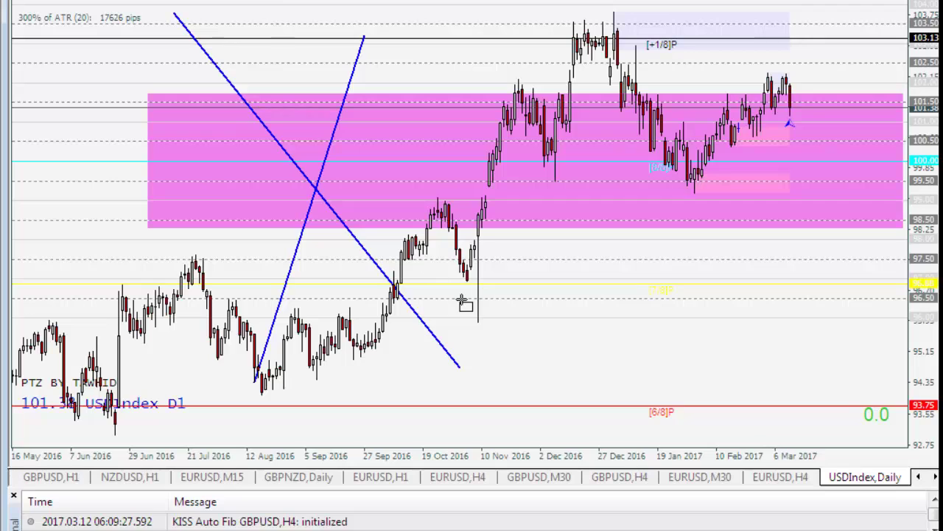
{"action": "left_click_drag", "start_coordinate": [457, 277], "coordinate": [598, 382]}
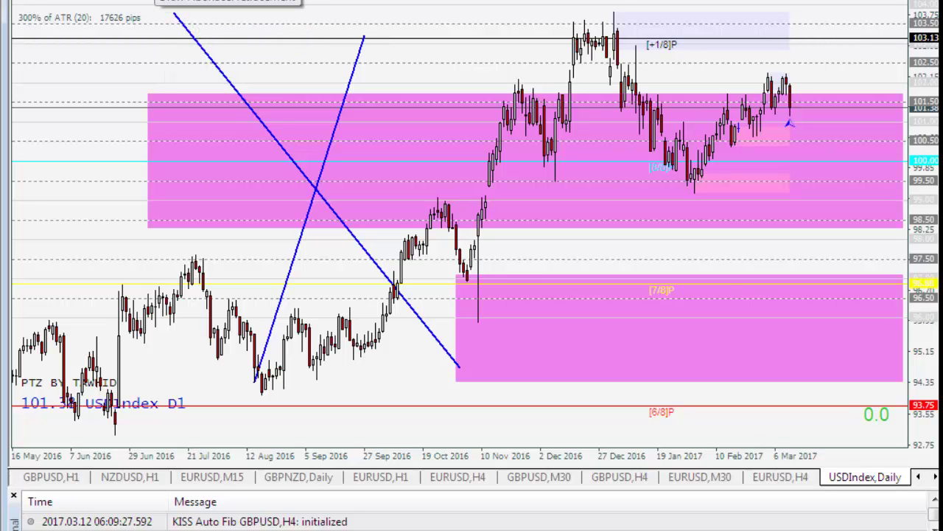
{"action": "left_click_drag", "start_coordinate": [225, 387], "coordinate": [411, 79]}
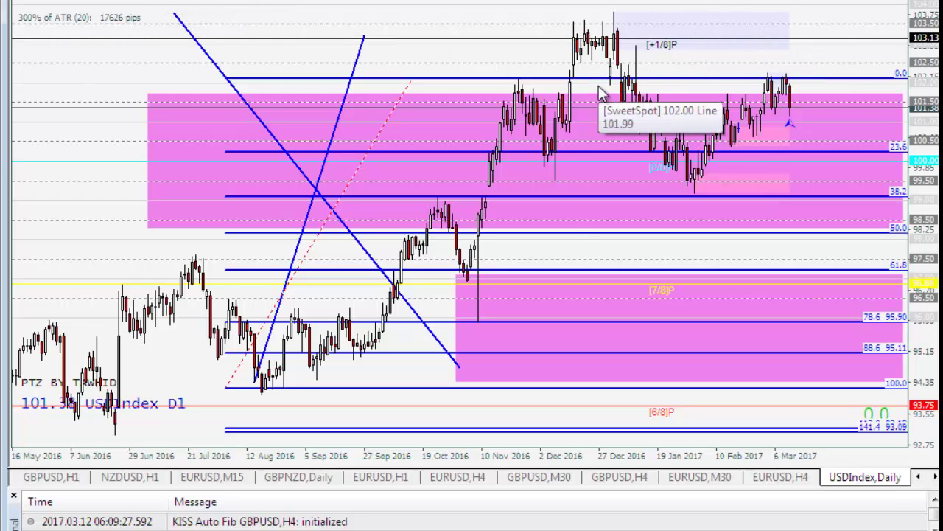
{"action": "key", "text": "ctrl+d"}
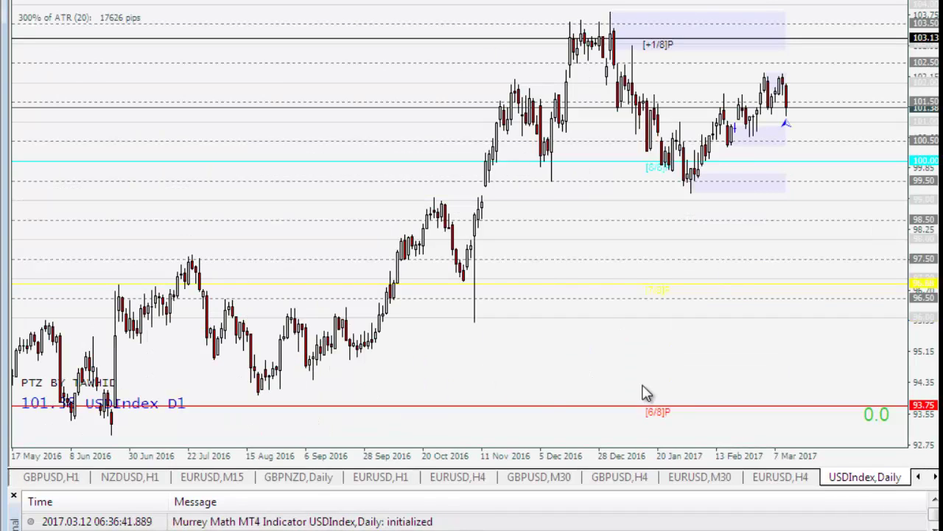
Open the AUDUSD daily chart from the set of open charts.
{"action": "left_click", "coordinate": [923, 479]}
{"action": "left_click", "coordinate": [923, 479]}
{"action": "left_click", "coordinate": [923, 479]}
{"action": "left_click", "coordinate": [923, 479]}
{"action": "left_click", "coordinate": [923, 479]}
{"action": "left_click", "coordinate": [923, 479]}
{"action": "left_click", "coordinate": [923, 479]}
{"action": "left_click", "coordinate": [922, 479]}
{"action": "left_click", "coordinate": [923, 479]}
{"action": "left_click", "coordinate": [923, 479]}
{"action": "left_click", "coordinate": [923, 479]}
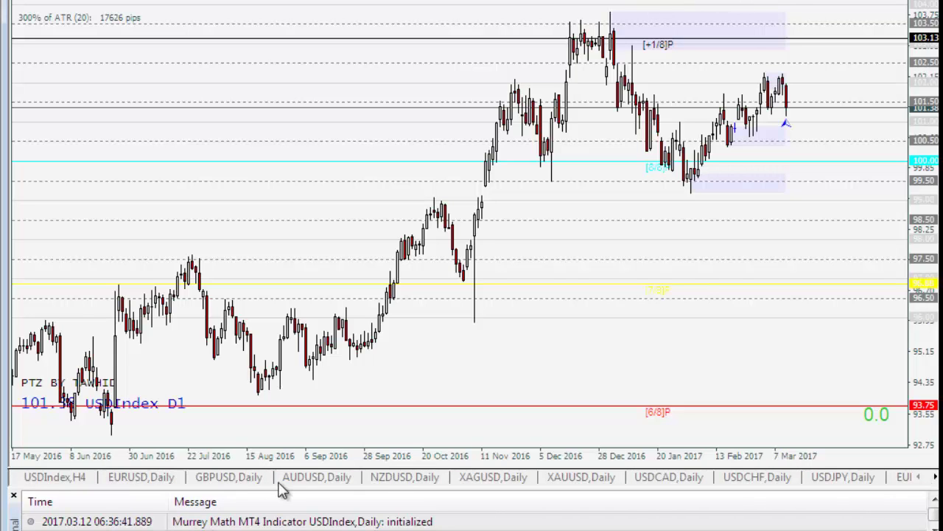
{"action": "left_click", "coordinate": [306, 485]}
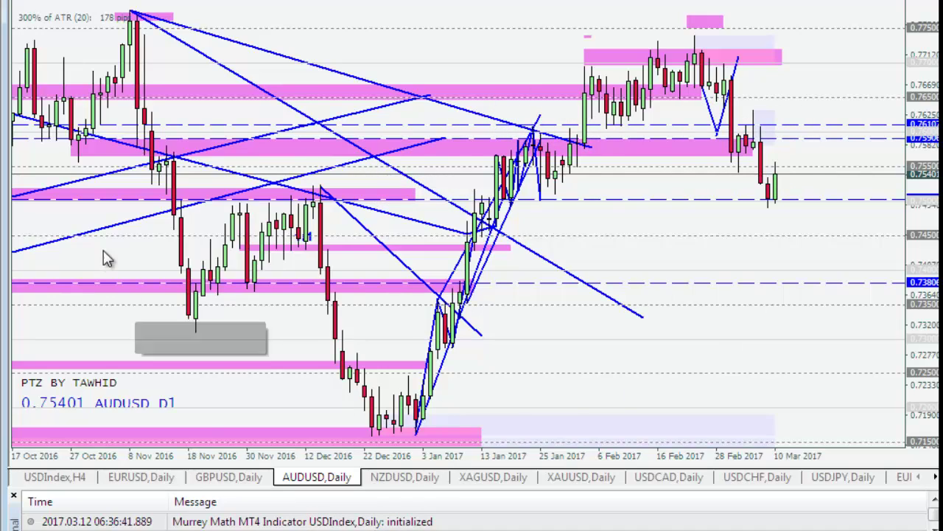
Examine the earlier price history on the AUDUSD daily chart and compare it with the USDIndex H4 chart.
{"action": "left_click_drag", "start_coordinate": [122, 249], "coordinate": [518, 236]}
{"action": "left_click_drag", "start_coordinate": [216, 243], "coordinate": [708, 244]}
{"action": "left_click_drag", "start_coordinate": [611, 266], "coordinate": [152, 282]}
{"action": "left_click_drag", "start_coordinate": [442, 273], "coordinate": [101, 269]}
{"action": "left_click_drag", "start_coordinate": [510, 268], "coordinate": [132, 258]}
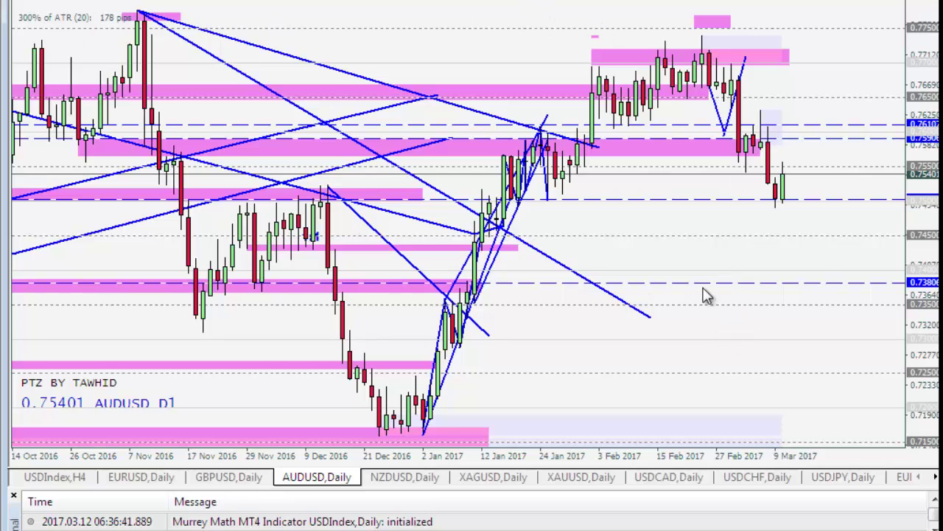
{"action": "left_click", "coordinate": [56, 478]}
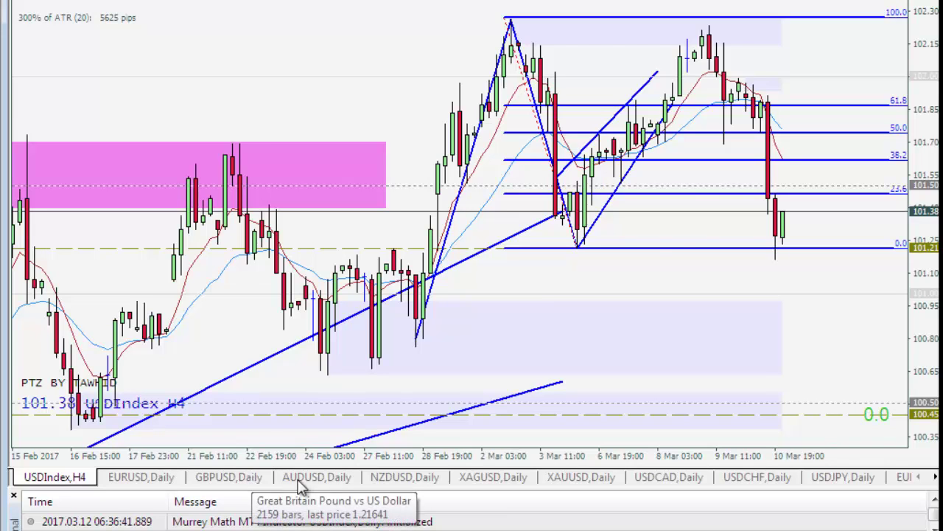
{"action": "left_click", "coordinate": [322, 483]}
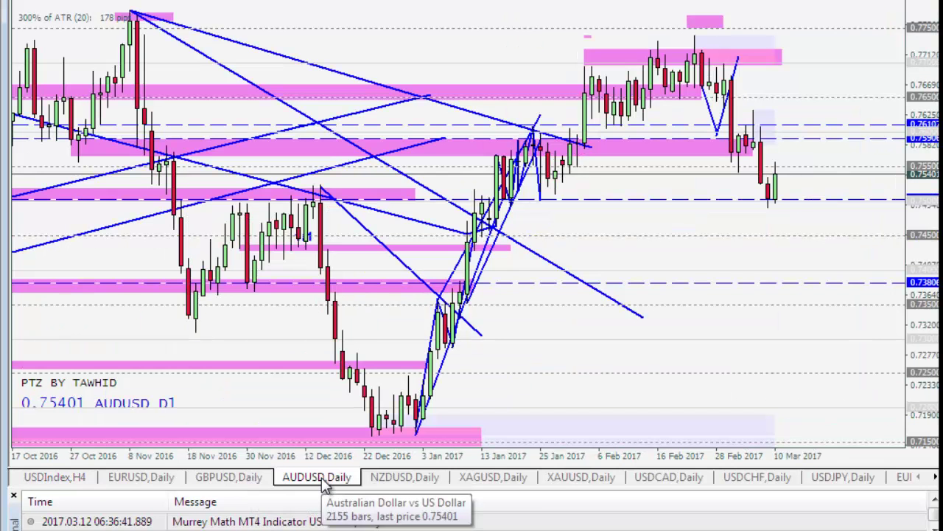